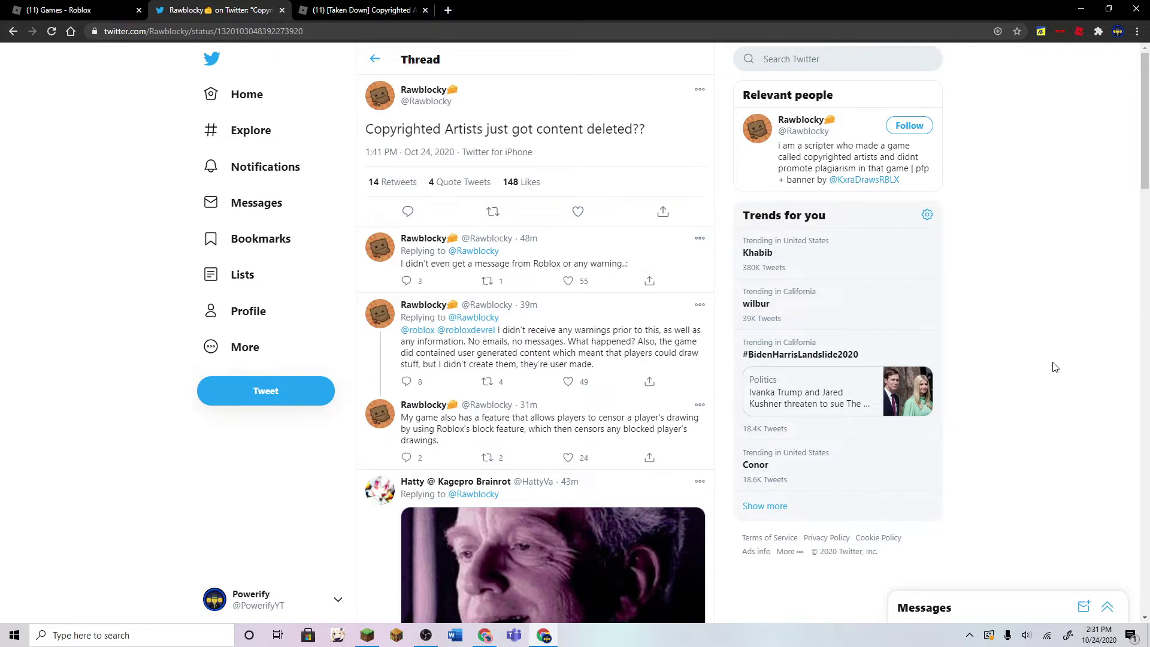
{"action": "left_click", "coordinate": [359, 11]}
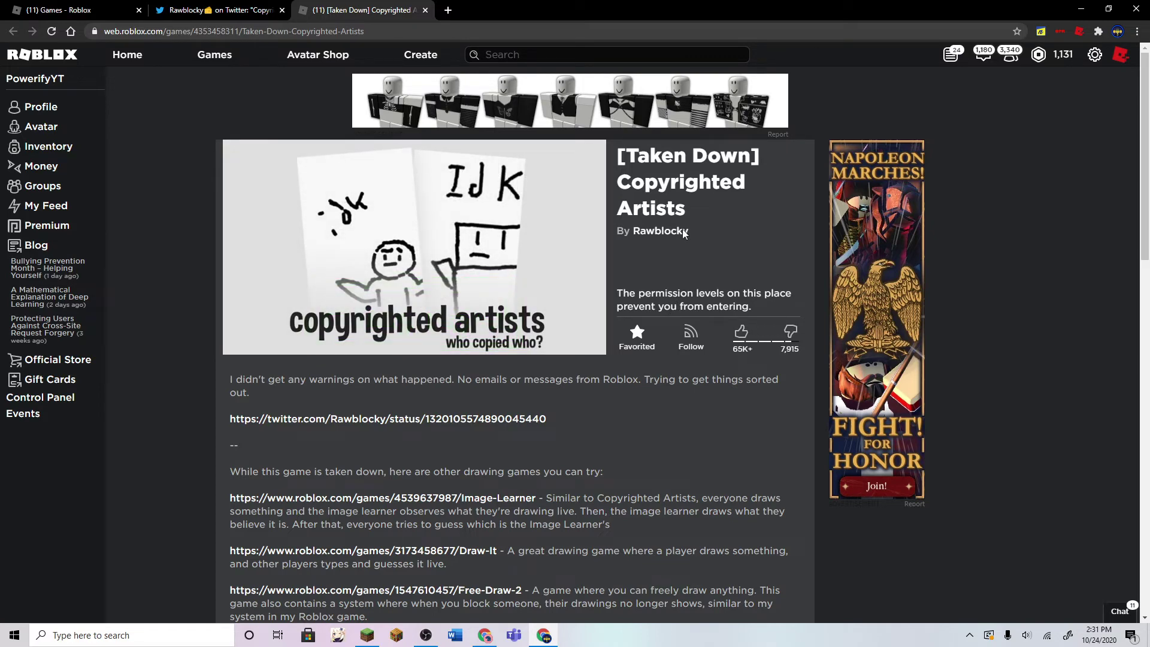
Highlight '[Taken Down]' in the game title, then expand the full Game Badges list.
{"action": "left_click_drag", "start_coordinate": [619, 157], "coordinate": [774, 157]}
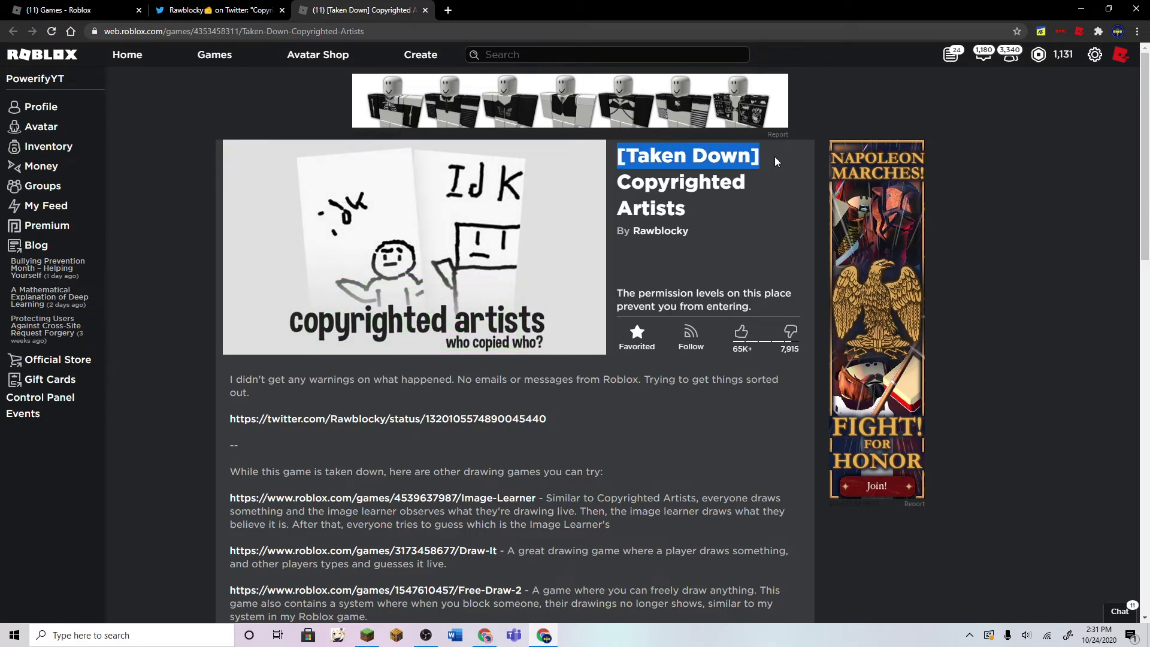
{"action": "left_click", "coordinate": [775, 260]}
{"action": "scroll", "coordinate": [766, 278], "scroll_direction": "down", "scroll_amount": 2}
{"action": "scroll", "coordinate": [767, 277], "scroll_direction": "down", "scroll_amount": 2}
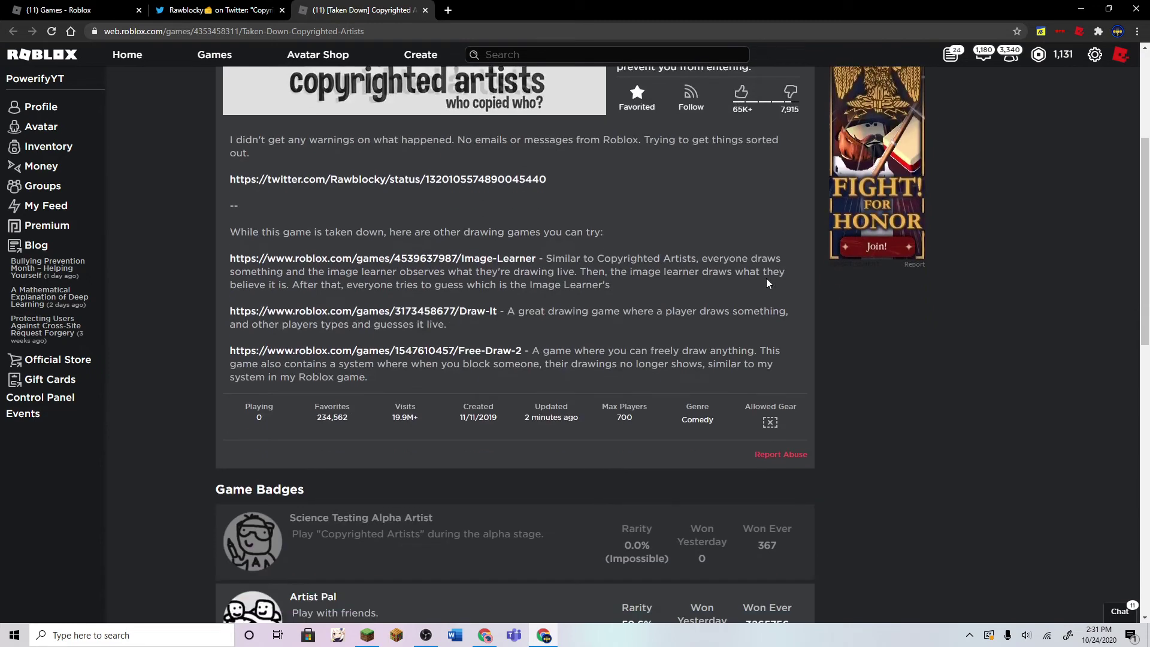
{"action": "scroll", "coordinate": [767, 278], "scroll_direction": "down", "scroll_amount": 2}
{"action": "scroll", "coordinate": [745, 282], "scroll_direction": "down", "scroll_amount": 2}
{"action": "left_click", "coordinate": [356, 456]}
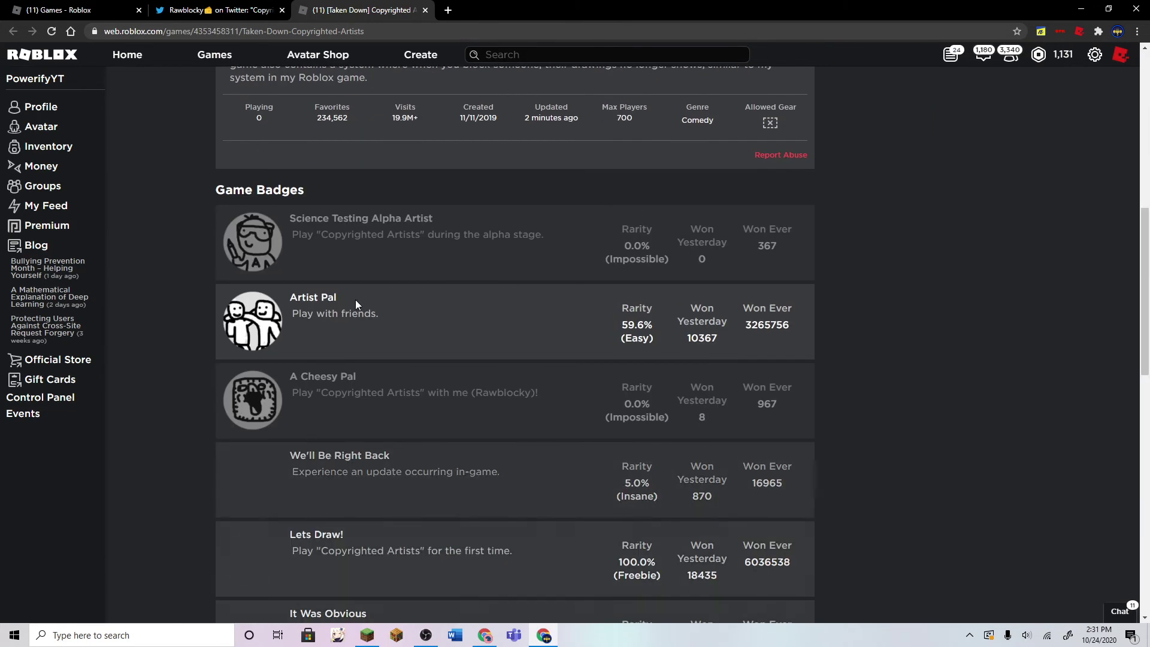
{"action": "scroll", "coordinate": [341, 320], "scroll_direction": "down", "scroll_amount": 2}
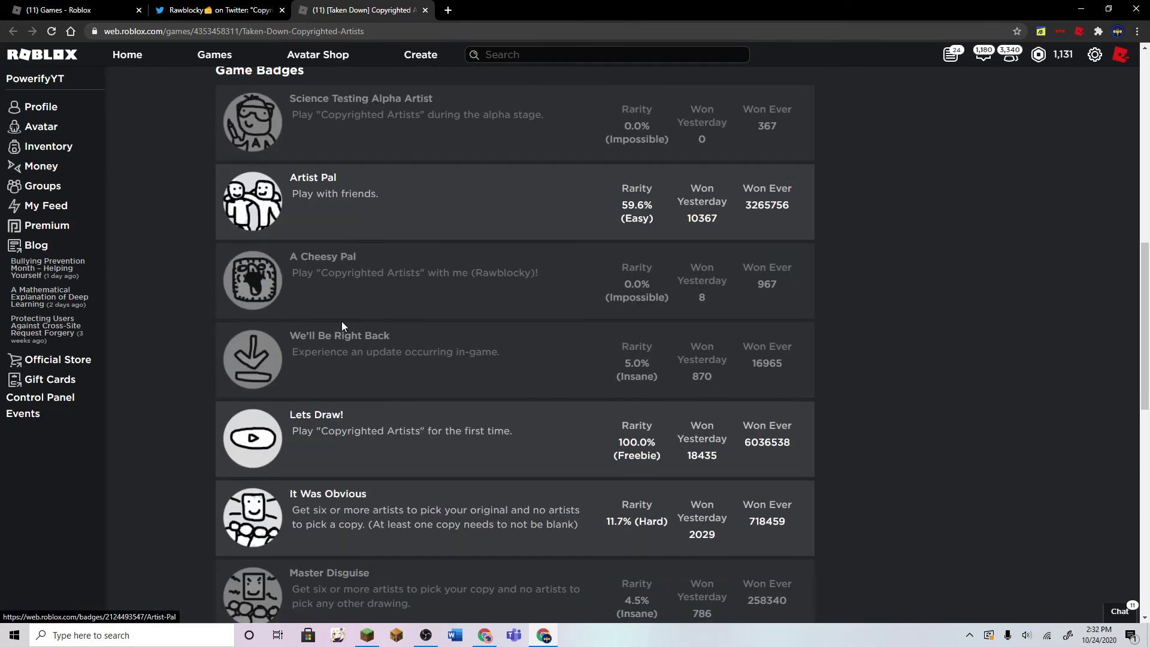
{"action": "scroll", "coordinate": [345, 339], "scroll_direction": "down", "scroll_amount": 2}
{"action": "scroll", "coordinate": [345, 337], "scroll_direction": "up", "scroll_amount": 5}
{"action": "scroll", "coordinate": [342, 320], "scroll_direction": "up", "scroll_amount": 5}
{"action": "scroll", "coordinate": [212, 289], "scroll_direction": "up", "scroll_amount": 4}
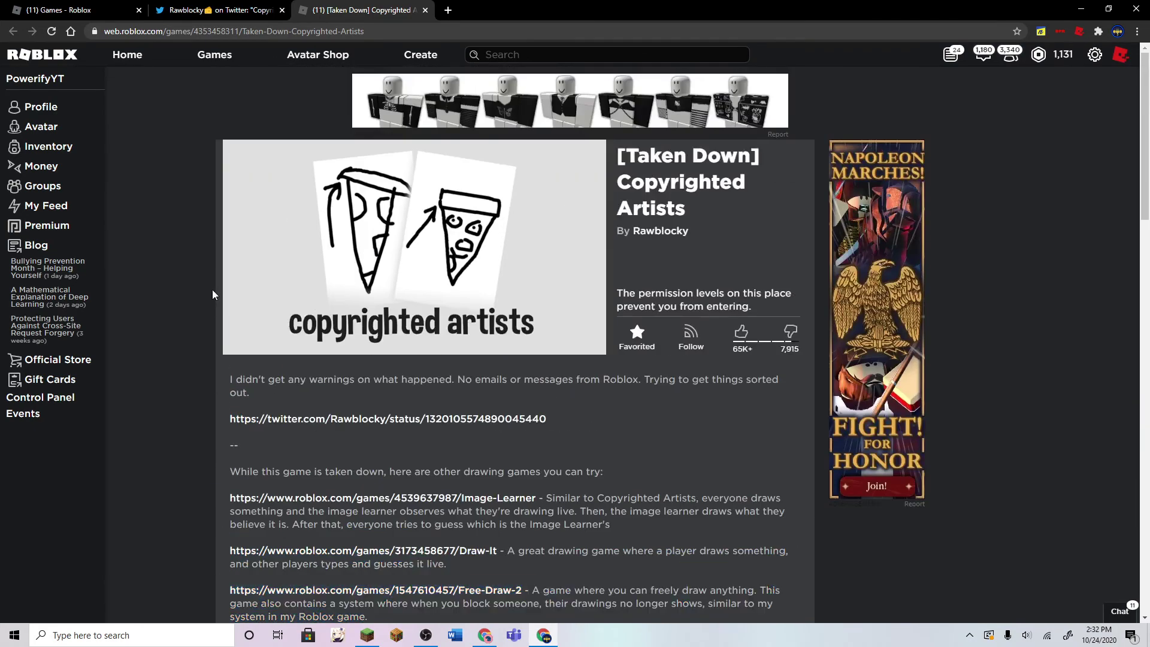